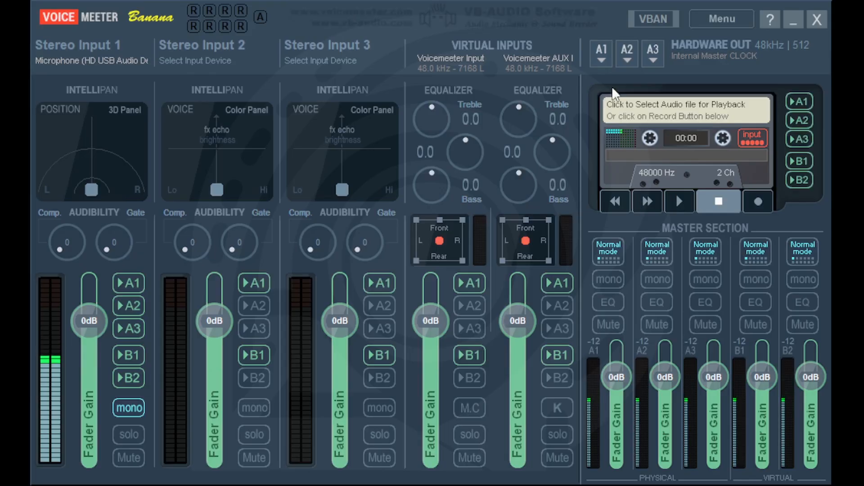
# Load the video "disabling laptop audio" from the Videos folder into the recorder, listing all file types to find it.
pyautogui.click(634, 107)
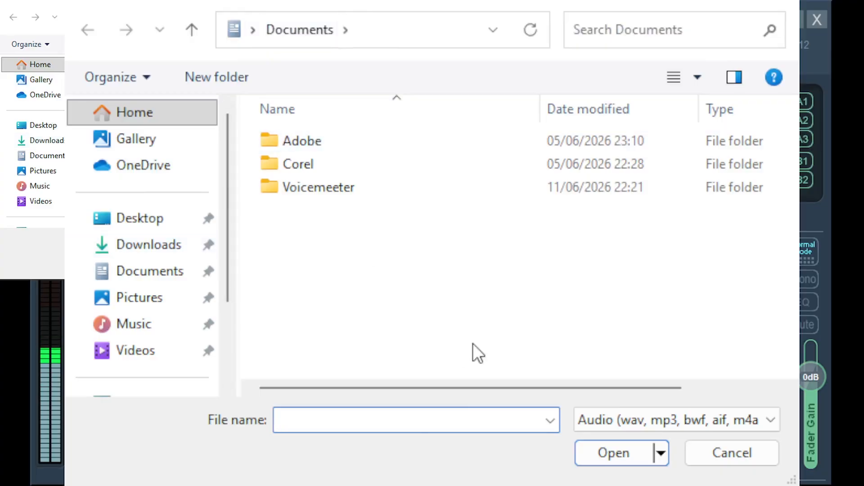
pyautogui.click(148, 273)
pyautogui.click(131, 299)
pyautogui.click(130, 325)
pyautogui.click(141, 356)
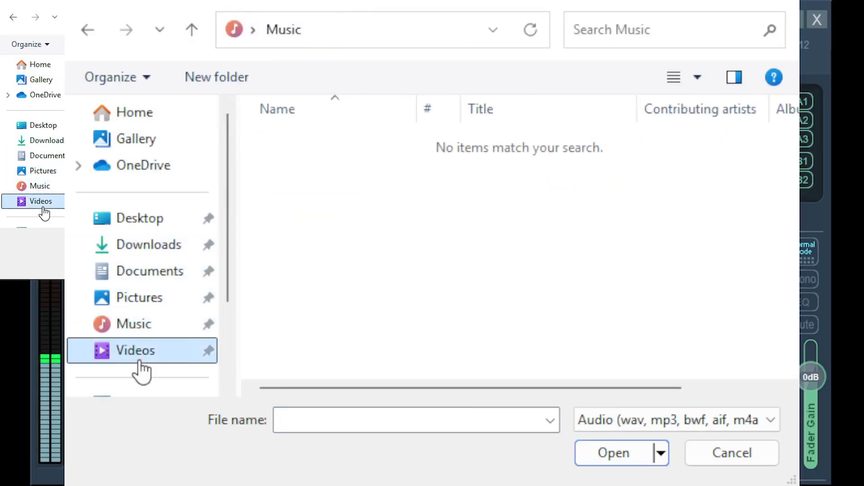
pyautogui.click(606, 430)
pyautogui.click(614, 477)
pyautogui.click(585, 160)
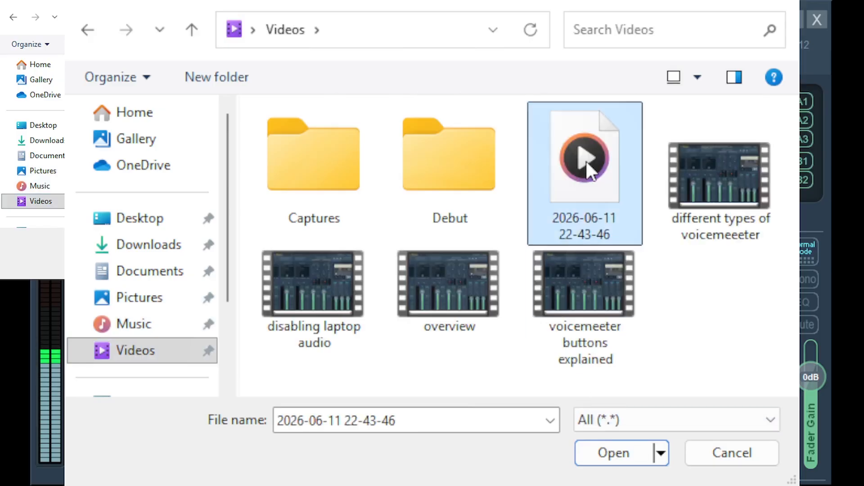
pyautogui.click(324, 292)
pyautogui.click(617, 448)
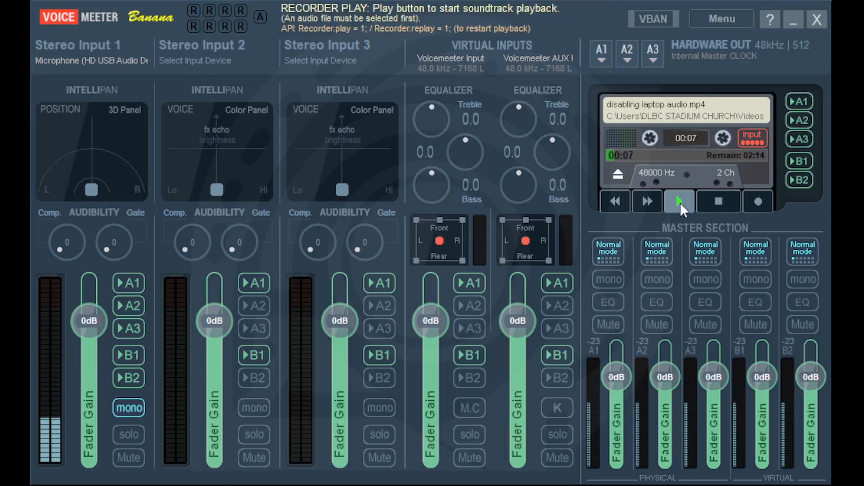
# Stop and resume playback of the loaded video, and eject it from the recorder.
pyautogui.click(723, 201)
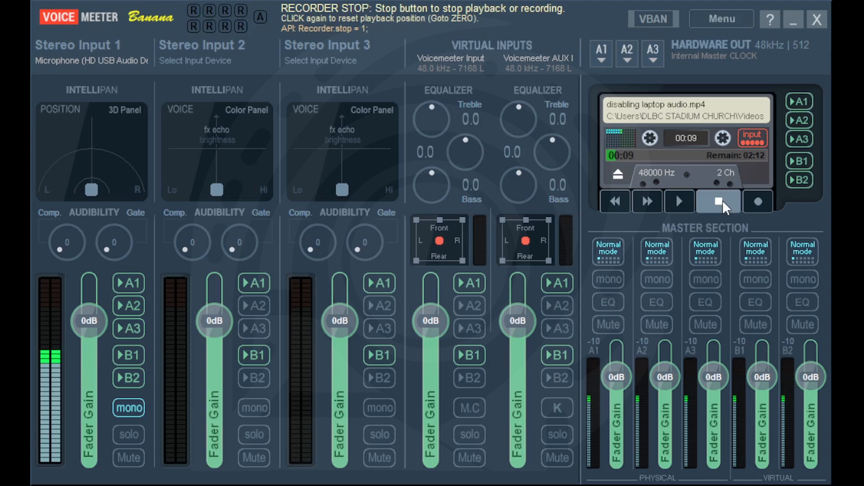
pyautogui.click(678, 201)
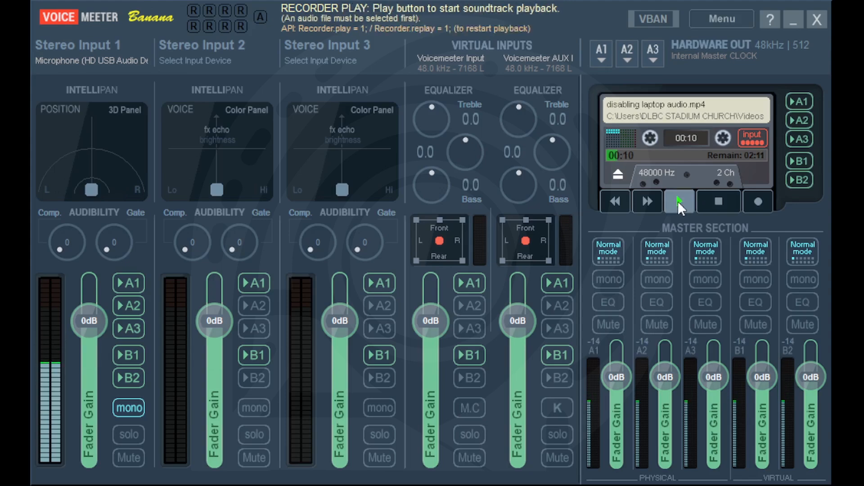
pyautogui.click(620, 174)
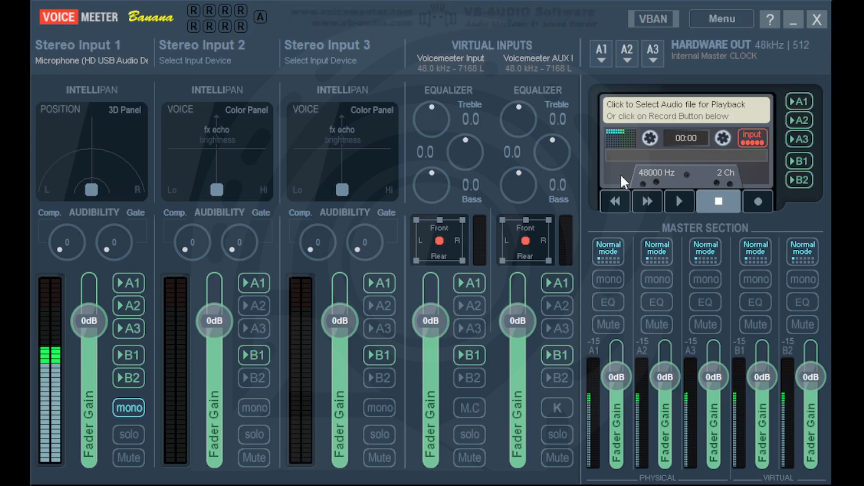
# Load the video "voicemeeter buttons explained" into the recorder, with the file filter set to All (*.*).
pyautogui.click(631, 101)
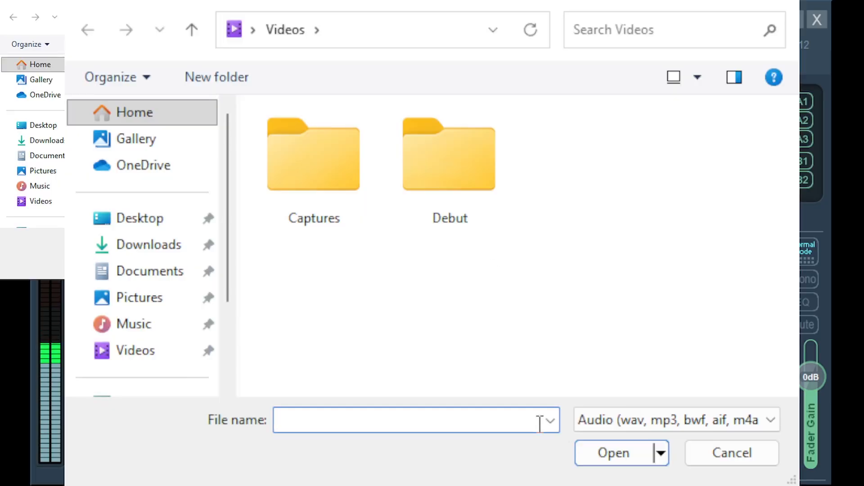
pyautogui.press('Down')
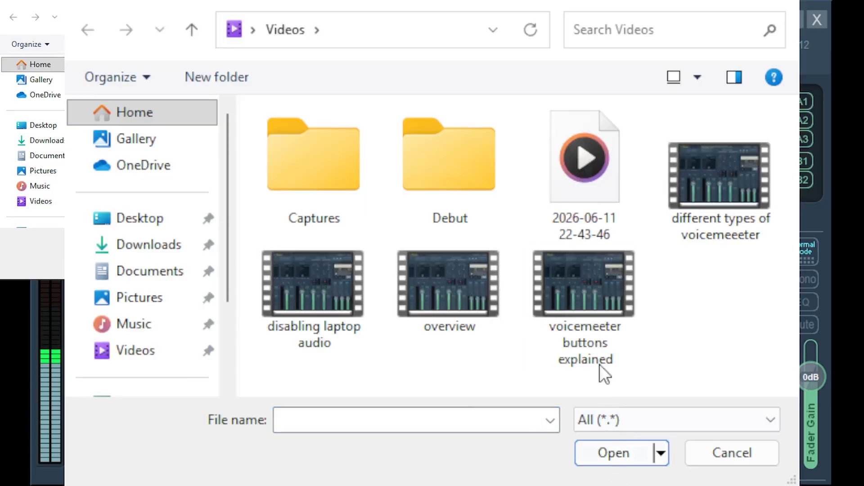
pyautogui.click(591, 303)
pyautogui.click(613, 452)
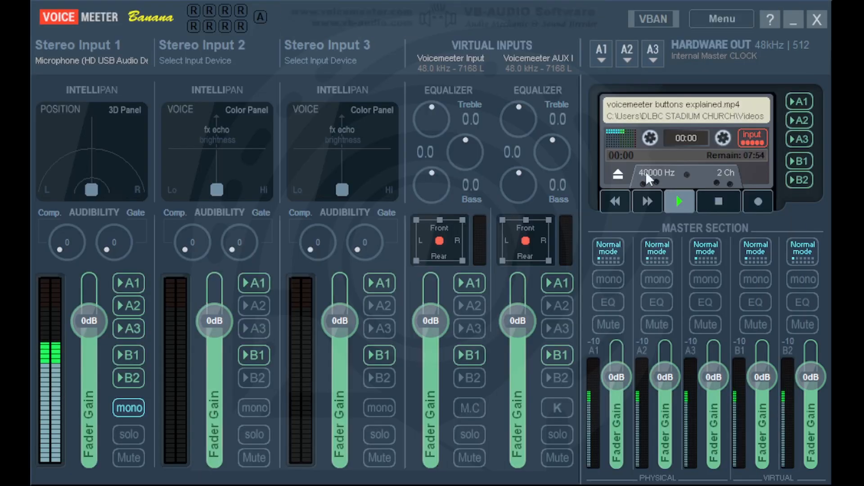
# Stop playback of "voicemeeter buttons explained" and eject it from the recorder.
pyautogui.click(676, 203)
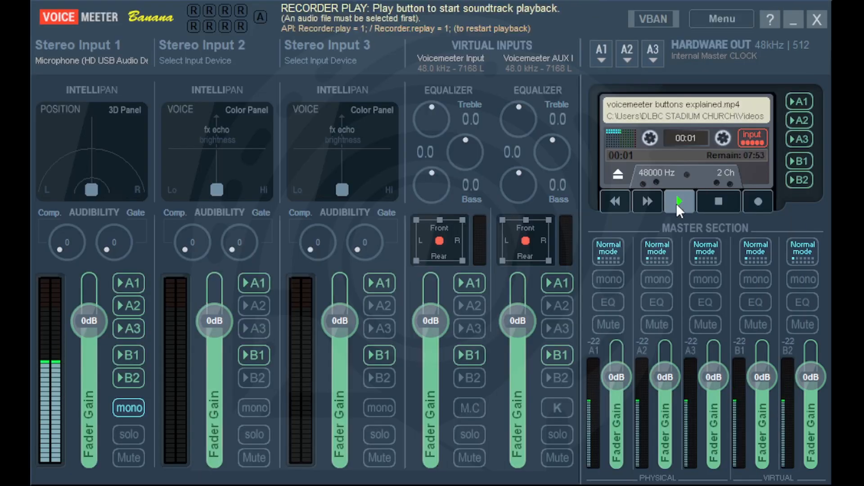
pyautogui.click(707, 203)
pyautogui.click(615, 176)
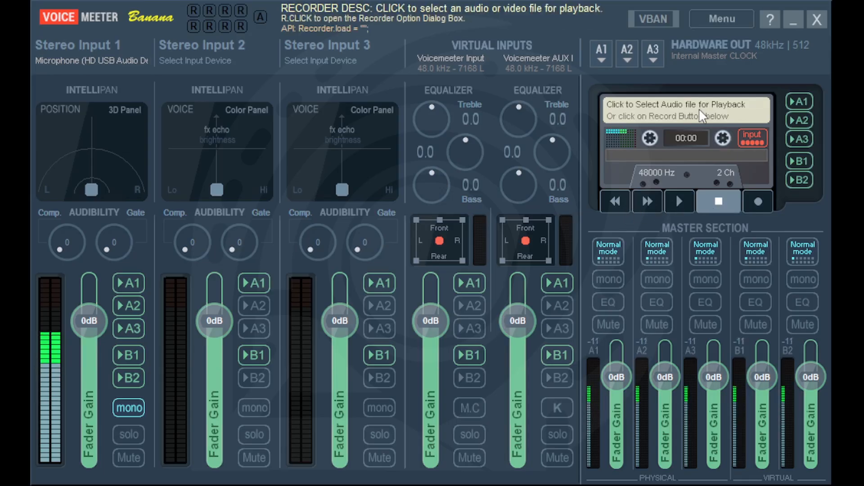
# Open the recorder options and switch the Virtual AUX pre-fader input's arming off and on again.
pyautogui.rightClick(681, 142)
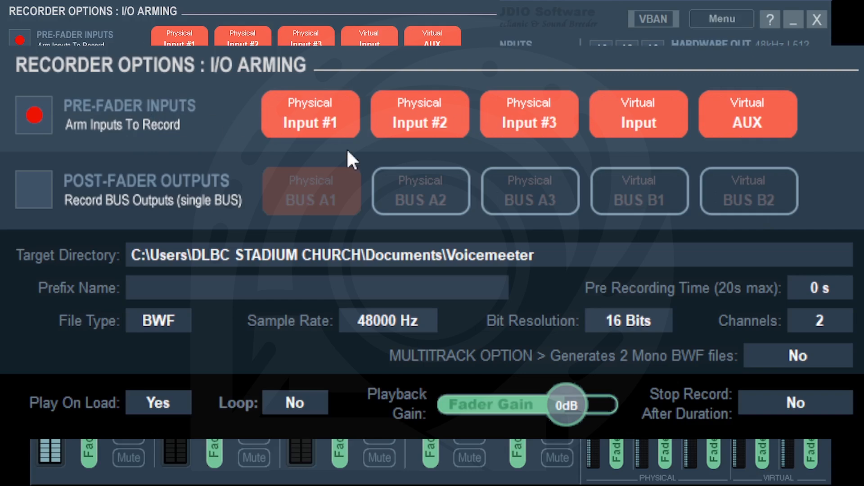
pyautogui.click(764, 118)
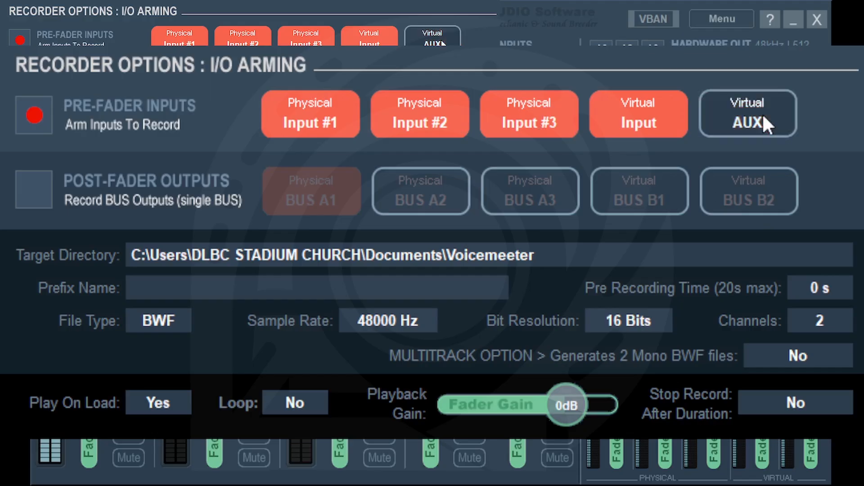
pyautogui.click(764, 118)
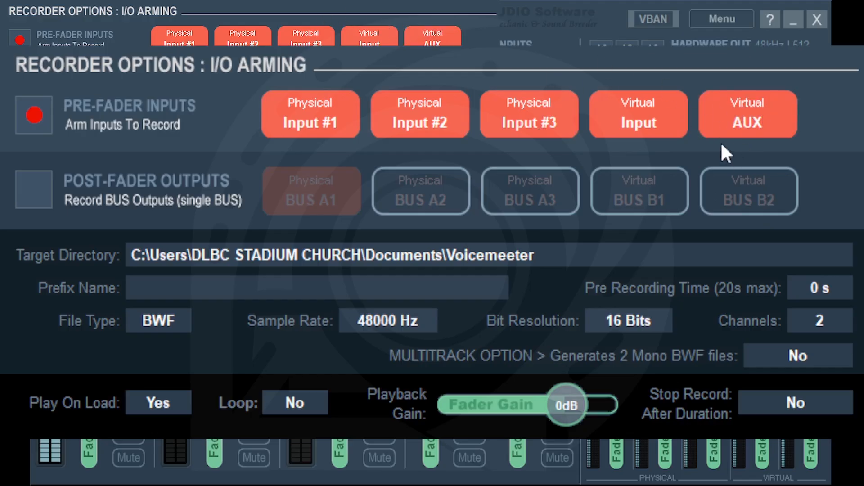
# Switch recording to post-fader outputs and cycle the recorded bus through A2, A3, B1 and B2 back to A1.
pyautogui.click(45, 193)
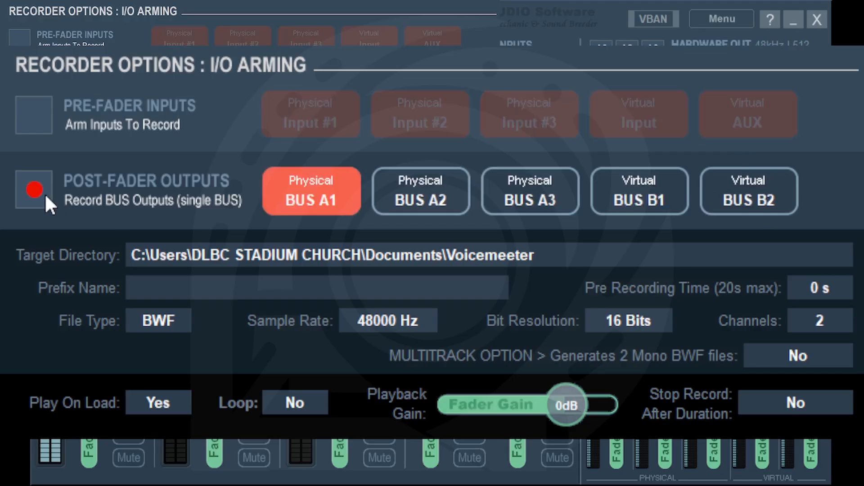
pyautogui.click(392, 203)
pyautogui.click(536, 174)
pyautogui.click(660, 204)
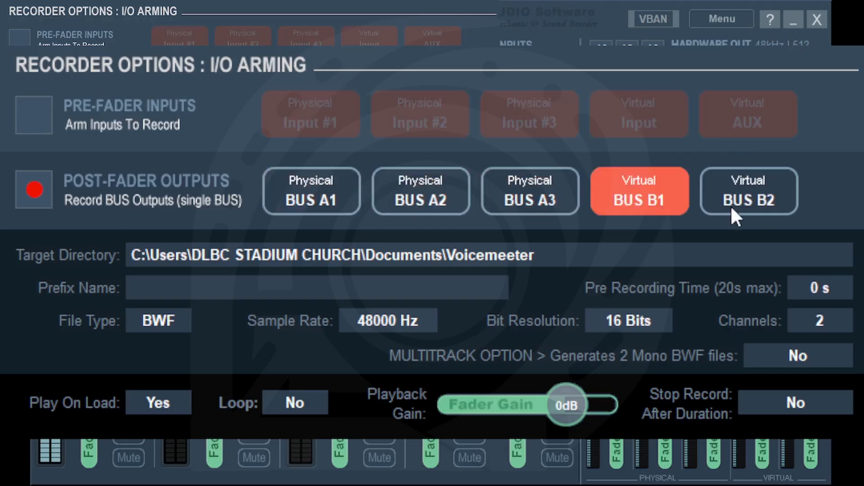
pyautogui.click(731, 205)
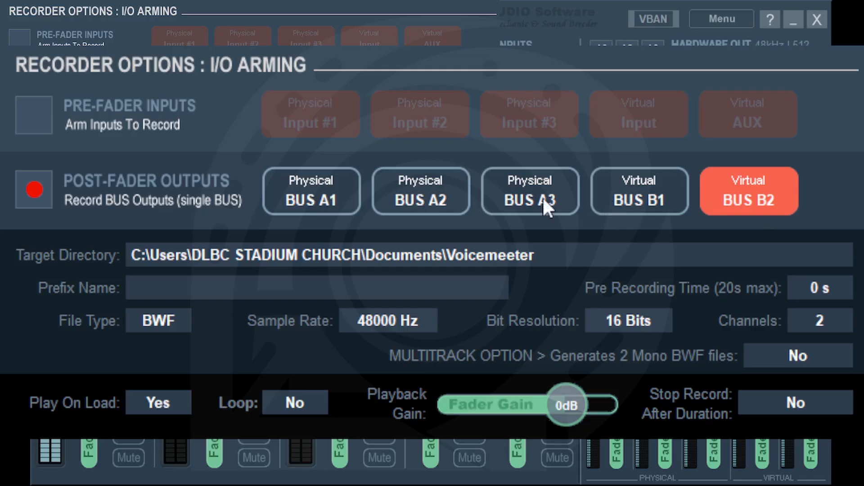
pyautogui.click(302, 208)
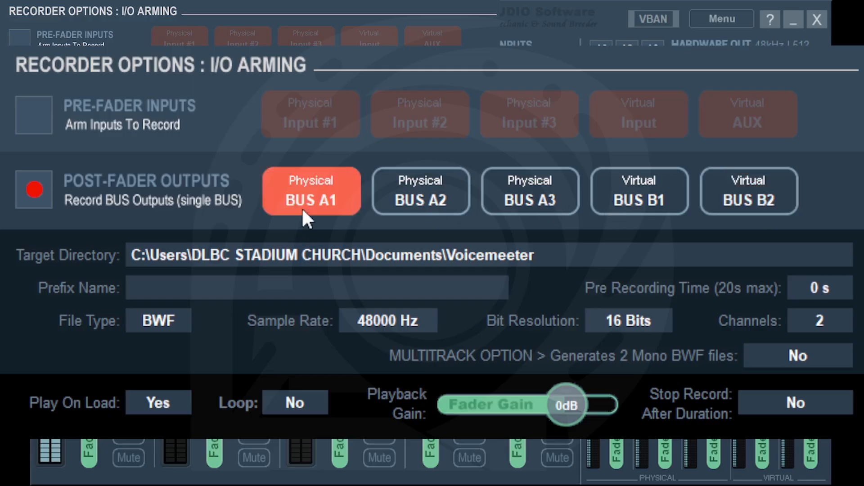
# Try BUS B1, A1, A2 and A3 as the single recorded output, ending on BUS A1.
pyautogui.click(644, 205)
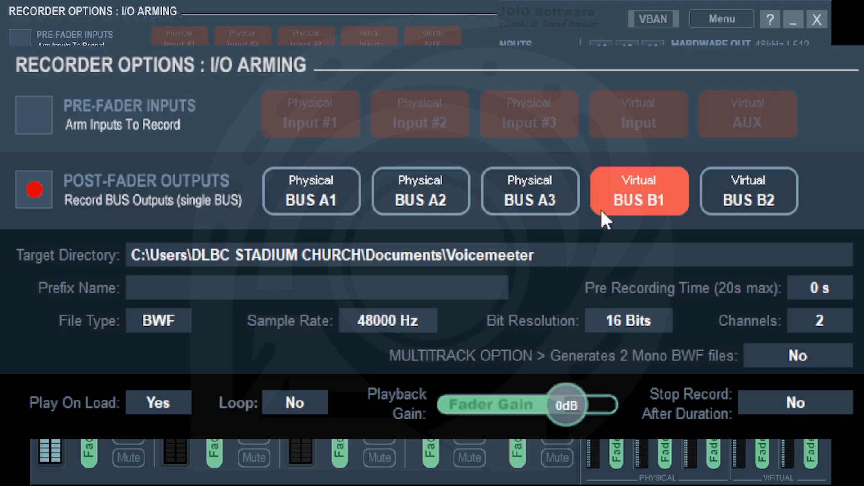
pyautogui.click(315, 212)
pyautogui.click(384, 207)
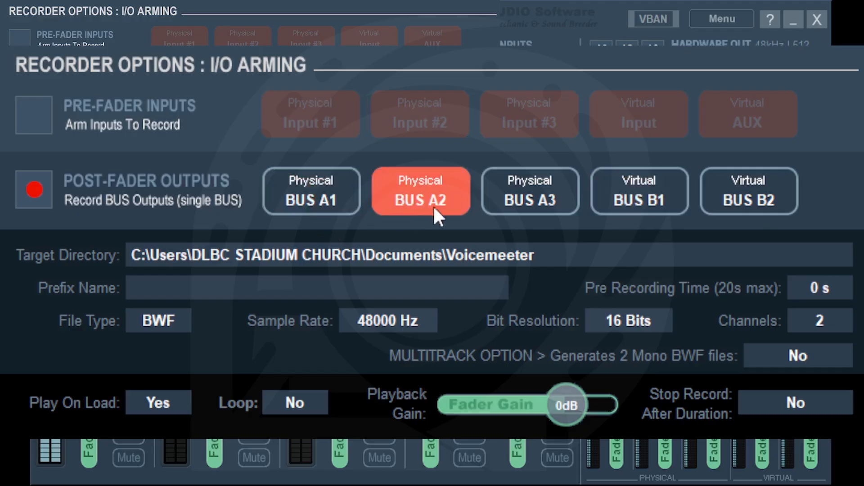
pyautogui.click(522, 205)
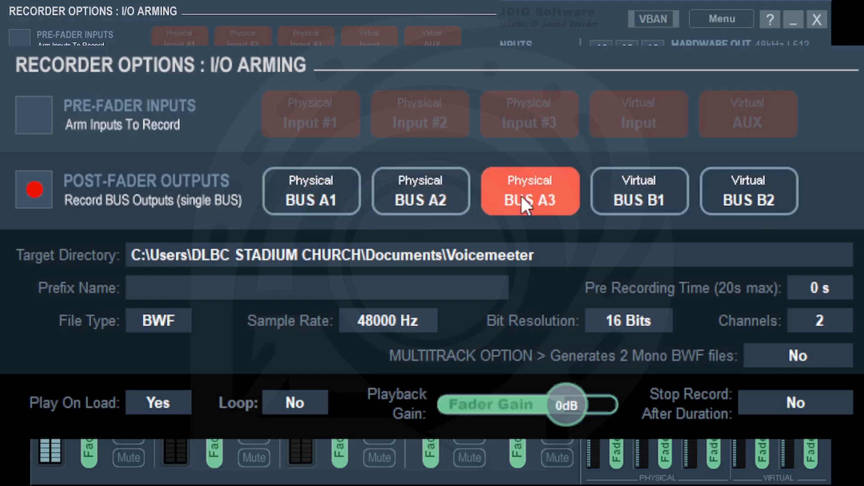
pyautogui.click(338, 191)
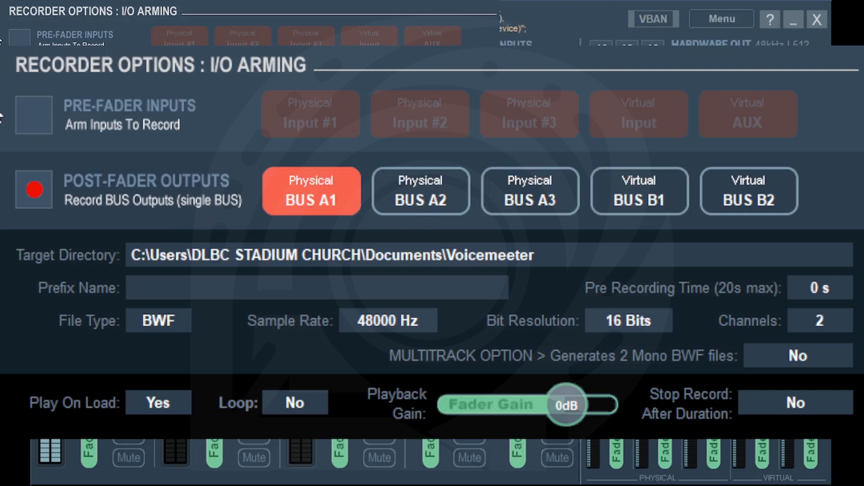
# Return to pre-fader input recording, and disarm and rearm Physical Input #3, Virtual Input and Virtual AUX.
pyautogui.click(21, 113)
pyautogui.click(549, 134)
pyautogui.click(622, 121)
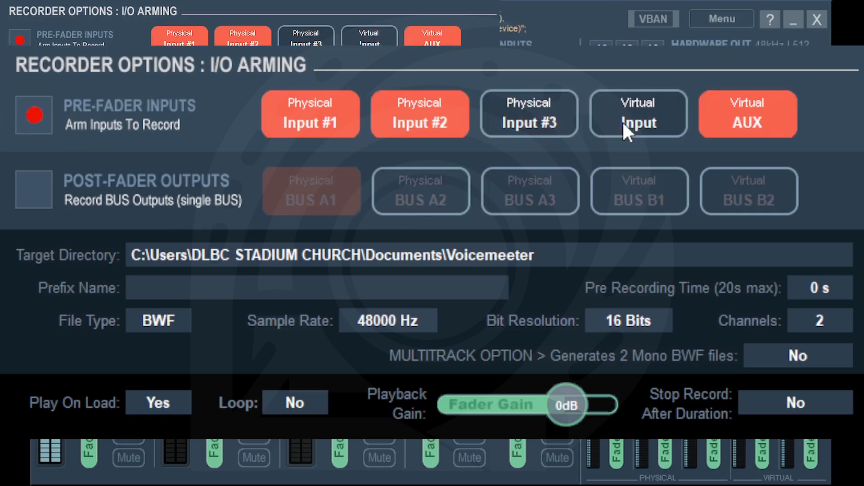
pyautogui.click(743, 131)
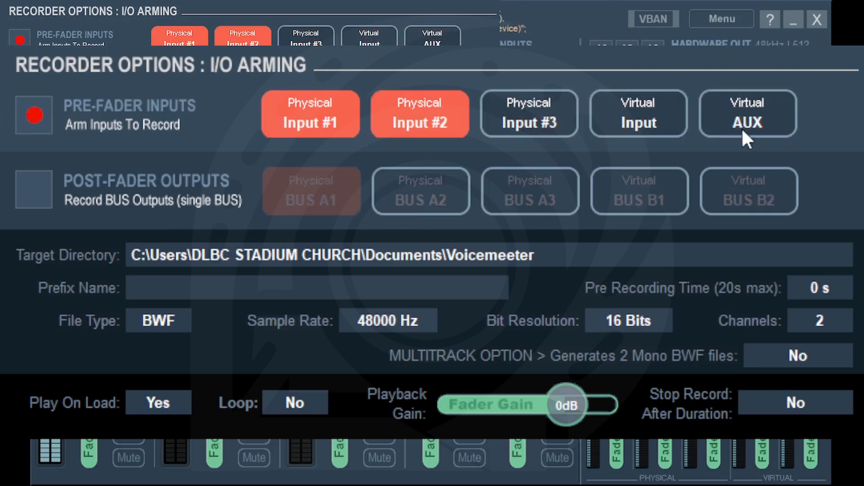
pyautogui.click(510, 130)
pyautogui.click(625, 128)
pyautogui.click(777, 103)
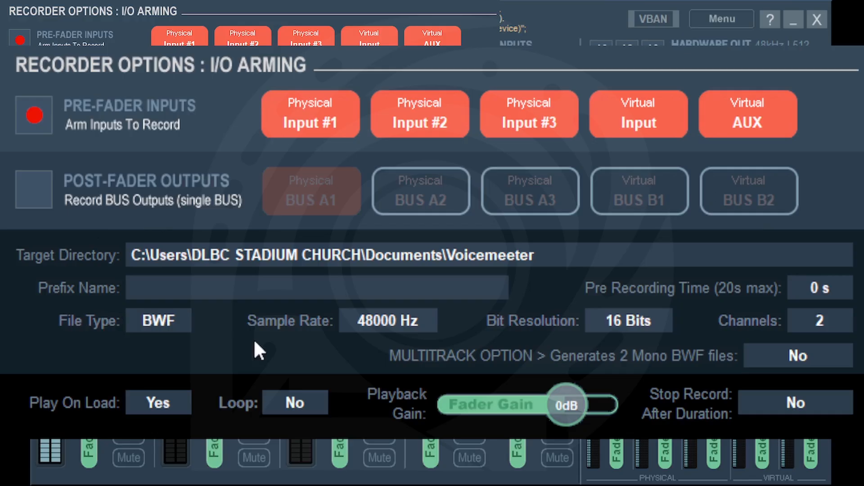
# Set the recording file type to WAVE.
pyautogui.click(264, 323)
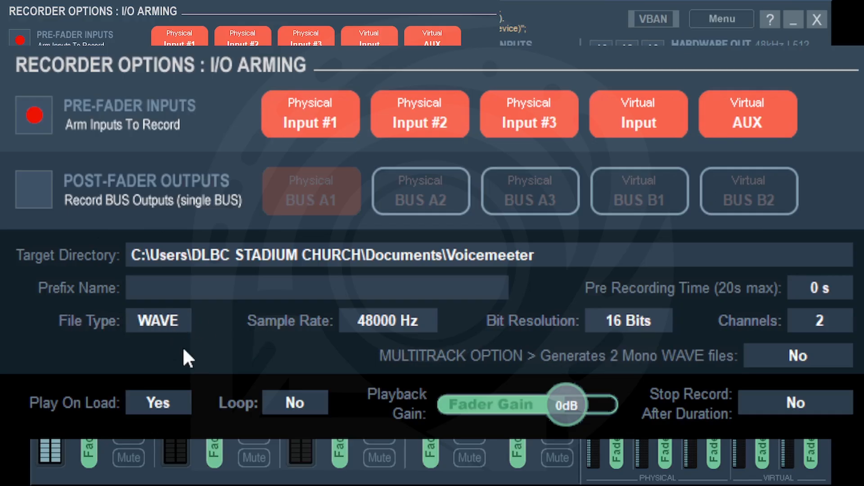
pyautogui.click(260, 390)
pyautogui.click(158, 320)
pyautogui.click(228, 358)
pyautogui.click(177, 327)
pyautogui.click(229, 338)
# Set the recording sample rate to 32000 Hz after trying 192000 Hz.
pyautogui.click(388, 321)
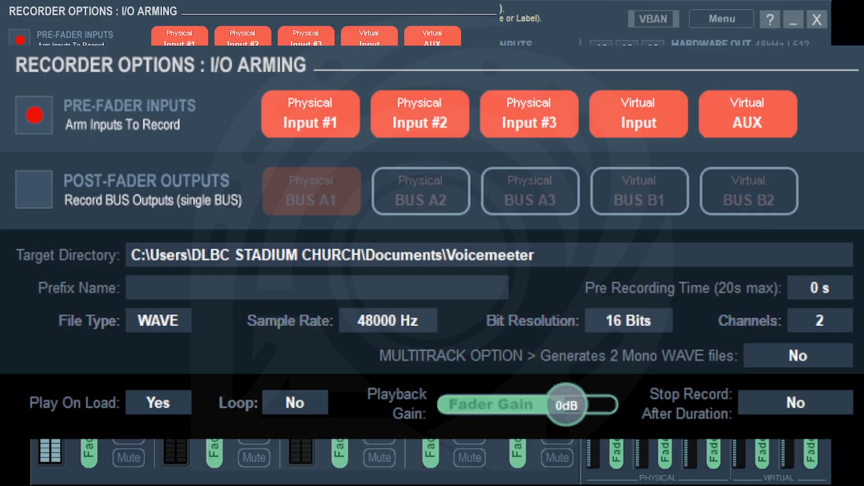
pyautogui.click(388, 321)
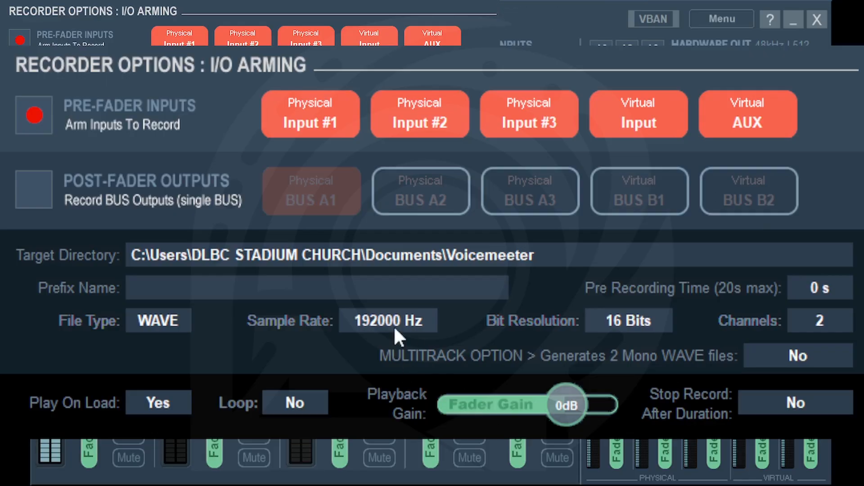
pyautogui.click(493, 409)
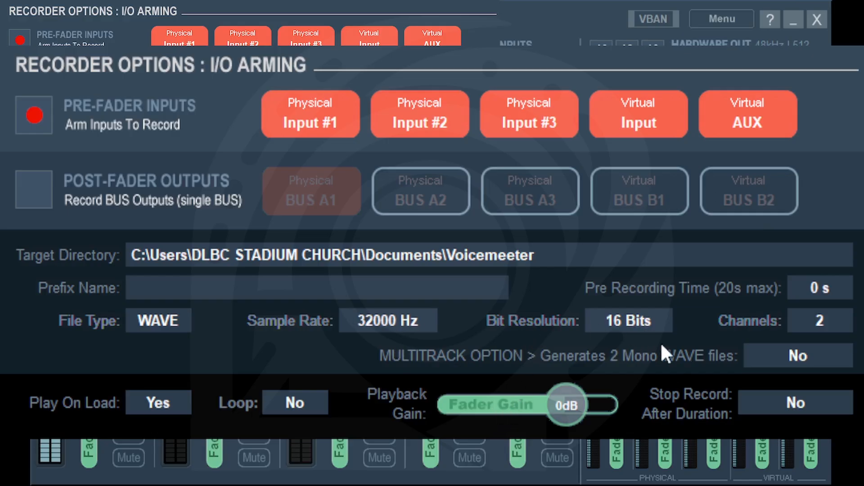
# Set the bit resolution to 24 Bits and Play On Load to No.
pyautogui.click(732, 356)
pyautogui.click(170, 400)
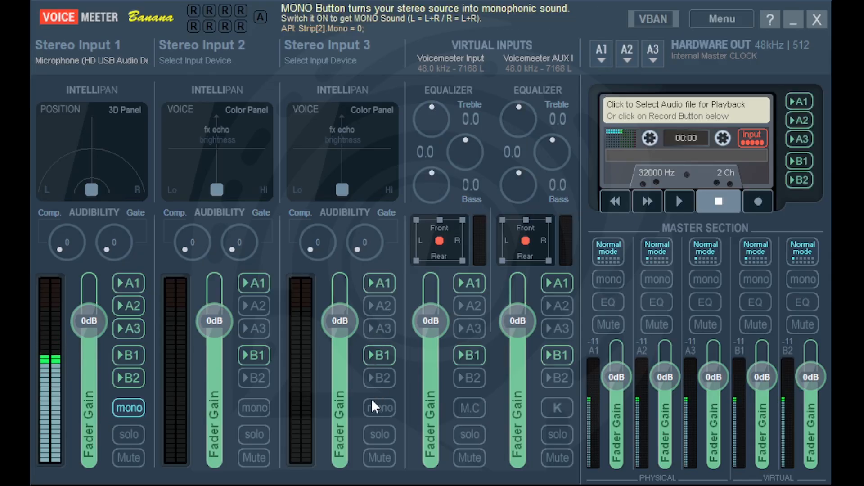
# Unassign Stereo Input 1 from all five buses: B2, B1, A3, A2 and A1.
pyautogui.click(118, 381)
pyautogui.click(128, 356)
pyautogui.click(134, 329)
pyautogui.click(132, 306)
pyautogui.click(131, 280)
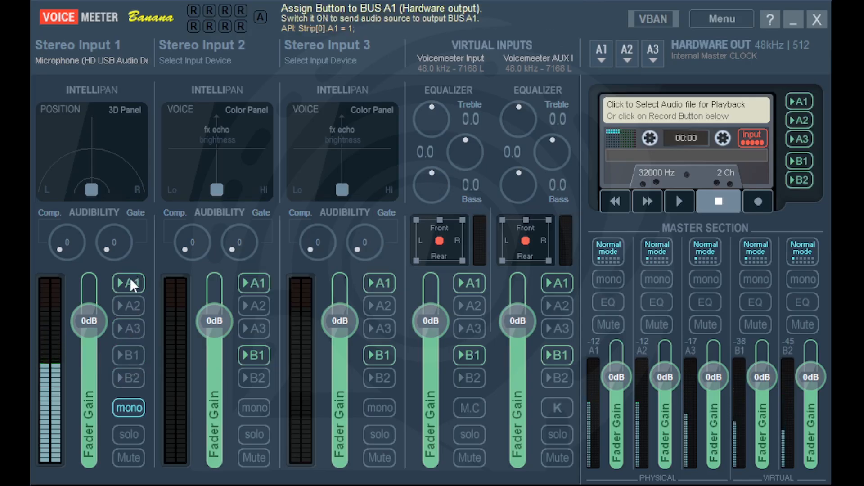
# Load "voicemeeter buttons explained" from the Videos folder, with all file types listed, and start its playback.
pyautogui.click(717, 110)
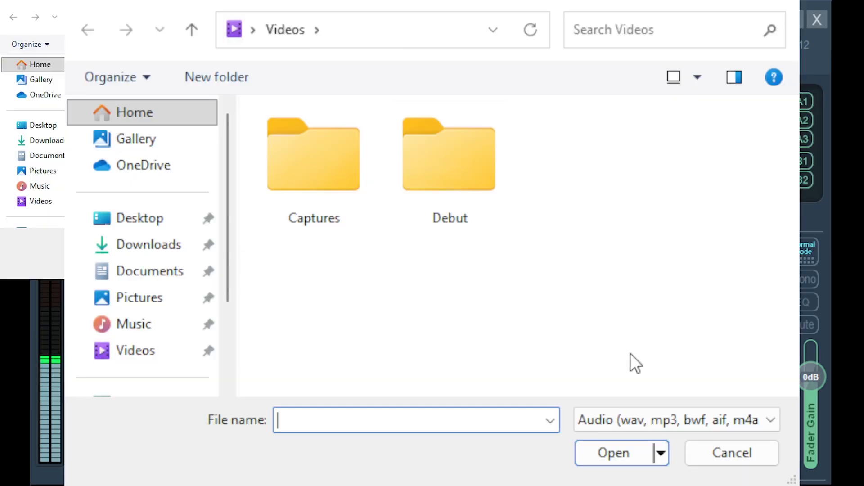
pyautogui.click(643, 427)
pyautogui.click(646, 477)
pyautogui.click(598, 365)
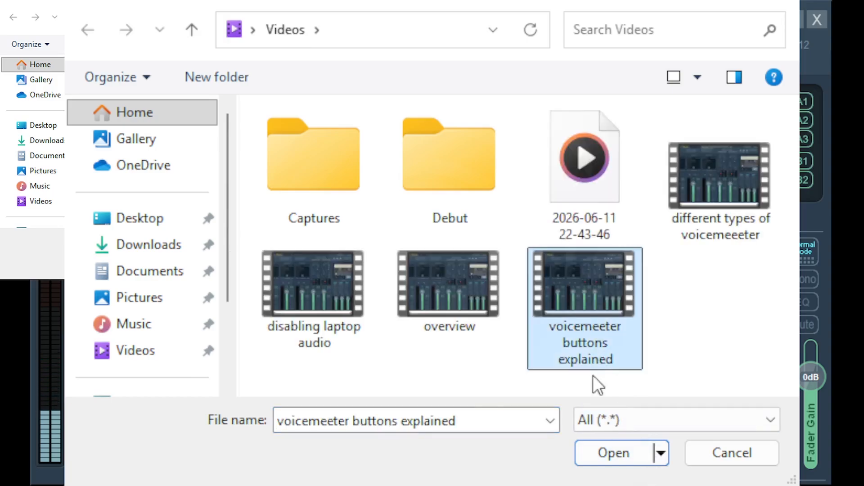
pyautogui.click(617, 450)
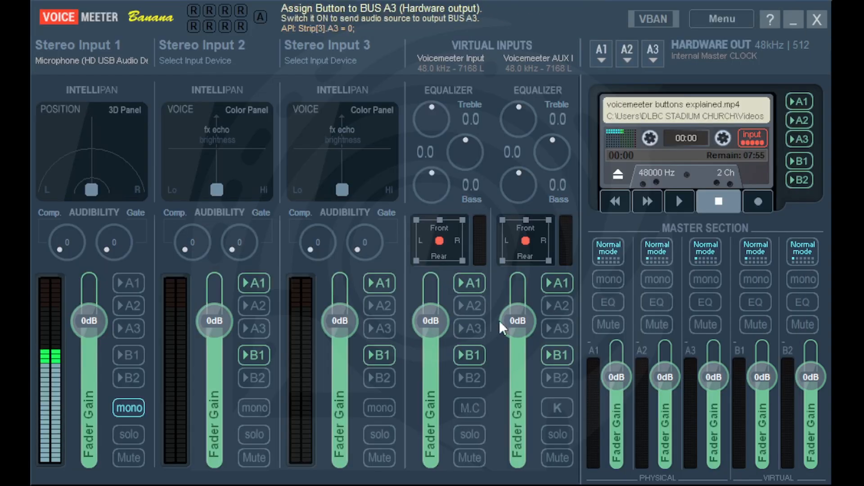
pyautogui.click(682, 198)
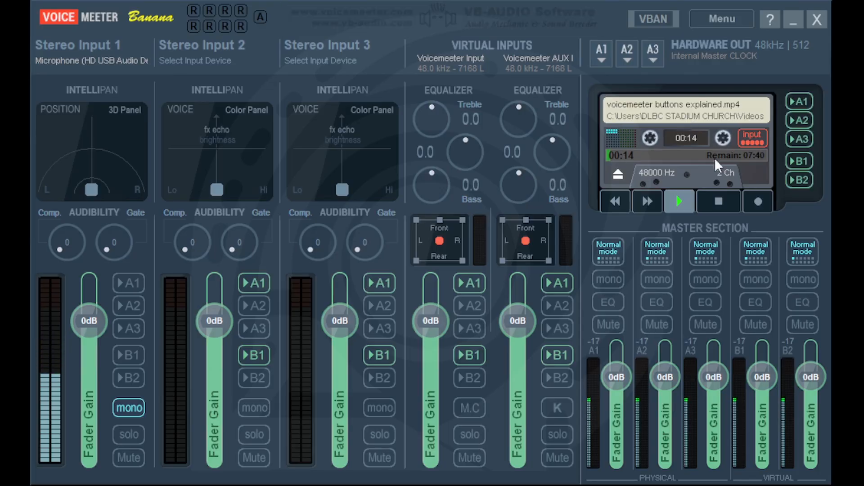
# Remove the recorder's playback from buses B2, B1, A3 and A2, leaving it assigned to A1 only.
pyautogui.click(800, 181)
pyautogui.click(800, 161)
pyautogui.click(798, 137)
pyautogui.click(800, 128)
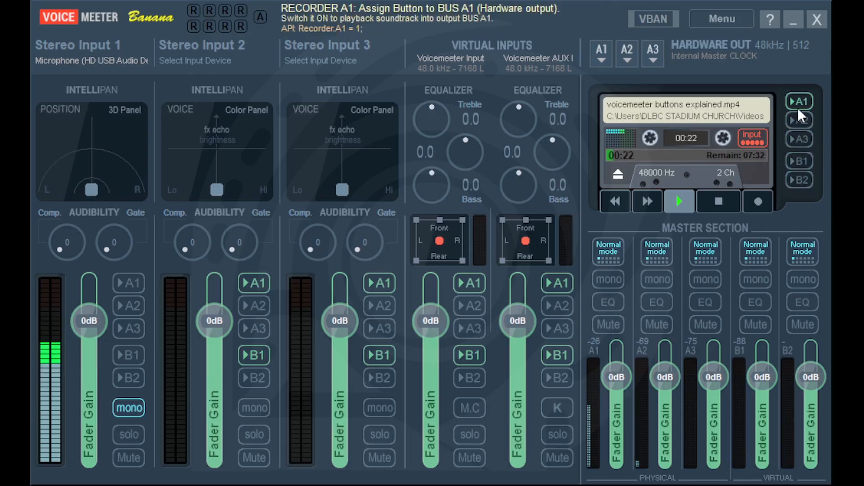
# Reroute the recorder's playback from BUS A1 to BUS A2 and stop the playback.
pyautogui.click(804, 105)
pyautogui.click(803, 121)
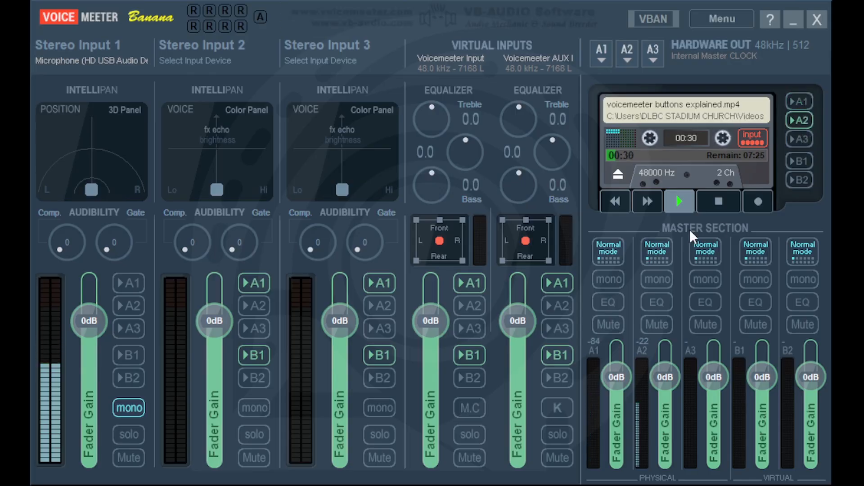
pyautogui.click(708, 201)
# Review the recorder options for recording and playback, and close them.
pyautogui.rightClick(685, 115)
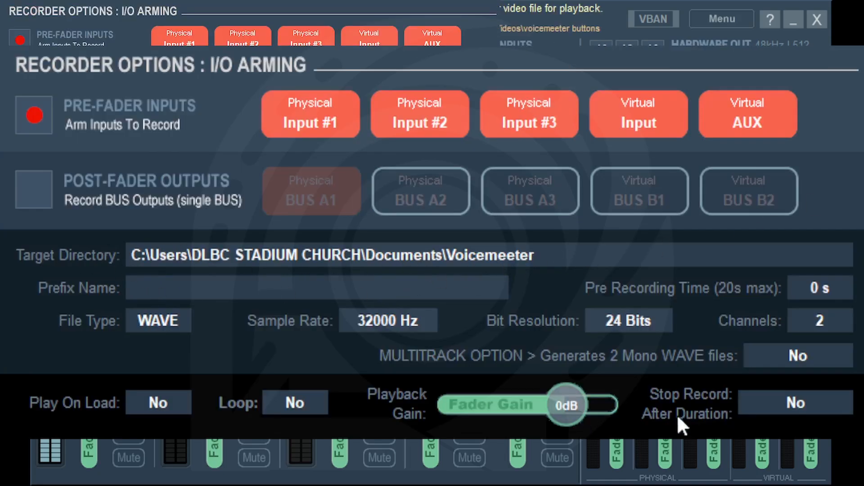
pyautogui.click(653, 18)
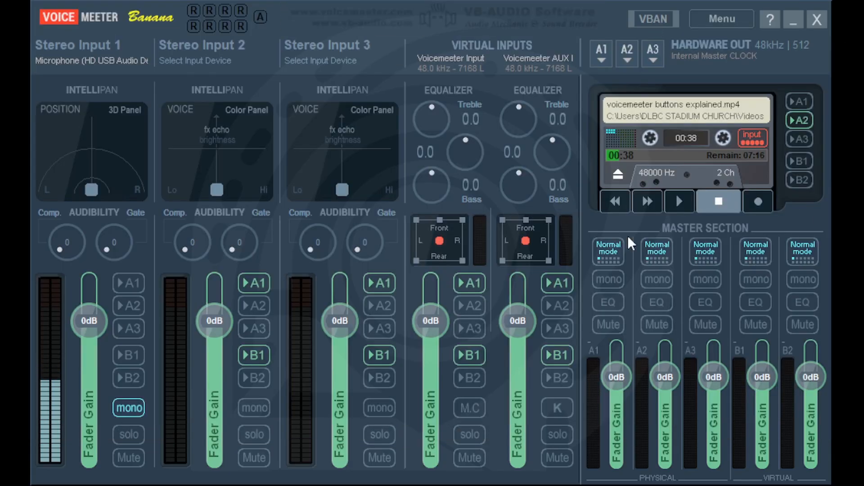